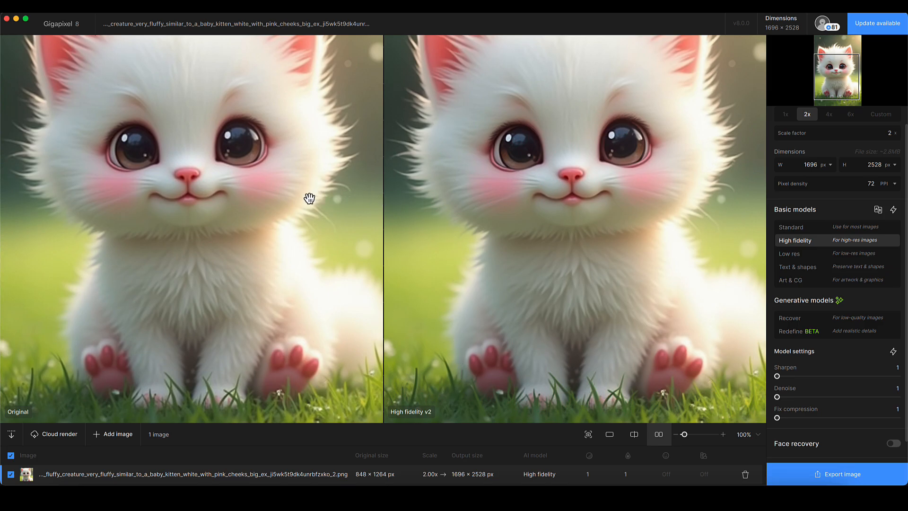
Inspect the kitten's face and body in the side-by-side preview and in single view.
drag(309, 197, 303, 282)
drag(503, 271, 509, 270)
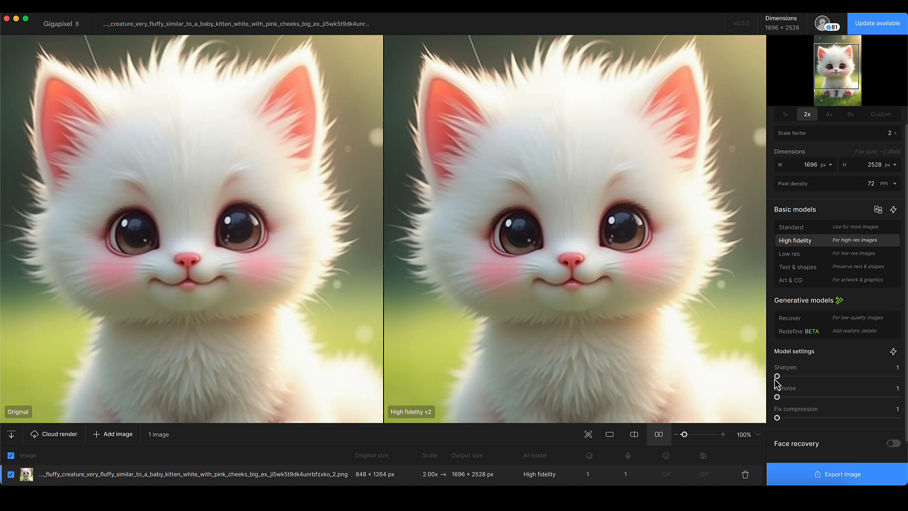
drag(777, 390, 778, 389)
click(609, 434)
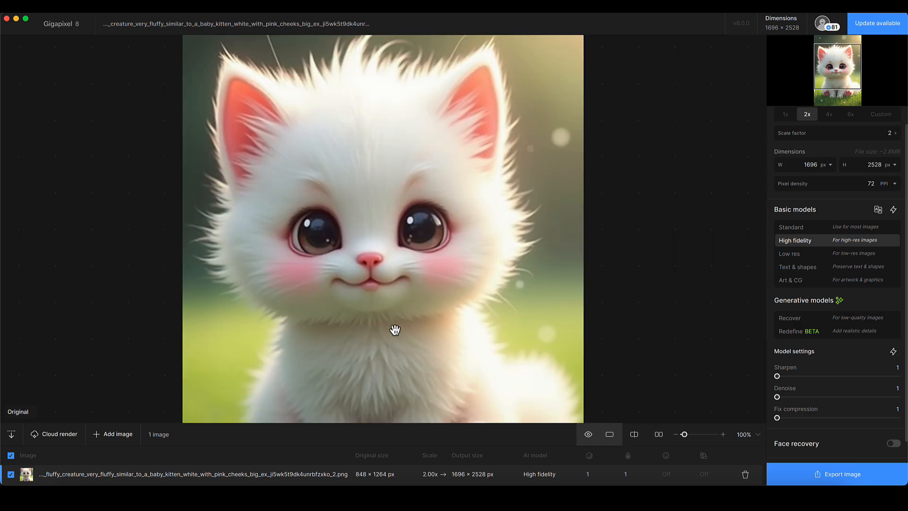
drag(395, 330, 391, 169)
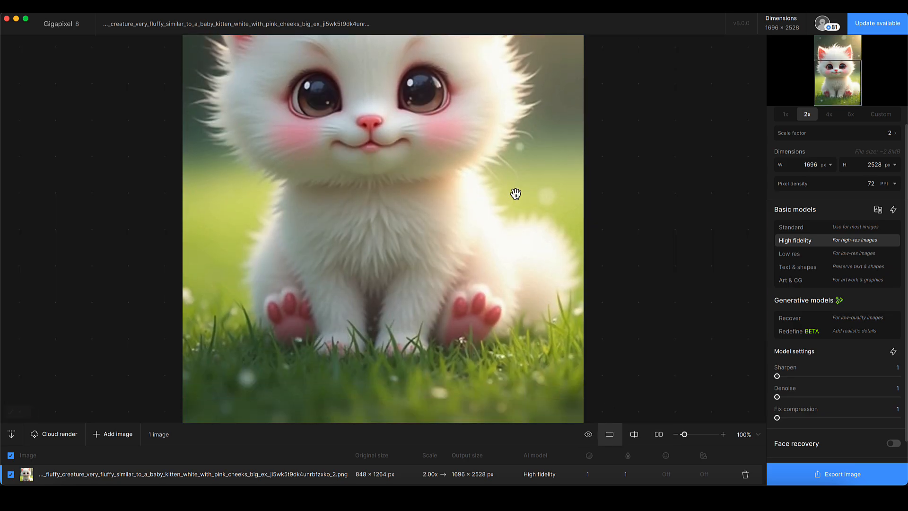
drag(510, 182, 507, 219)
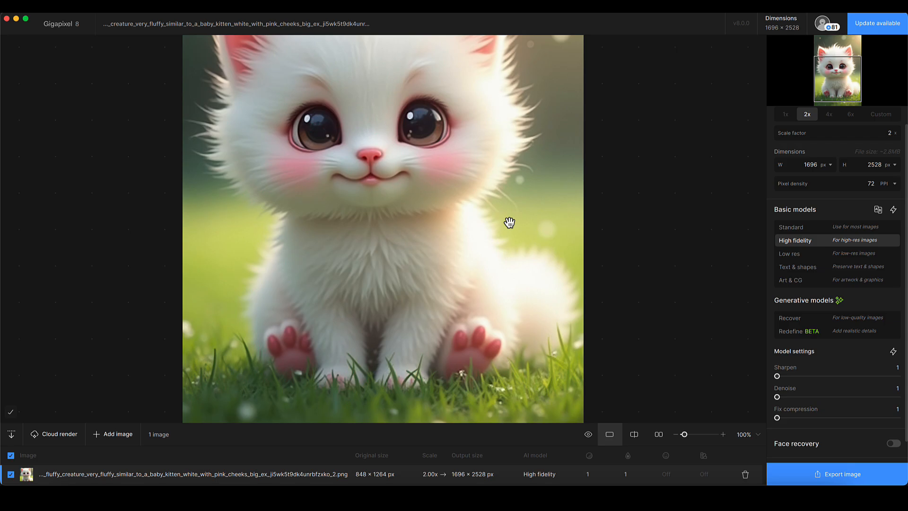
Create a model comparison of the kitten image using Standard, High fidelity, Low res and Art & CG.
click(878, 210)
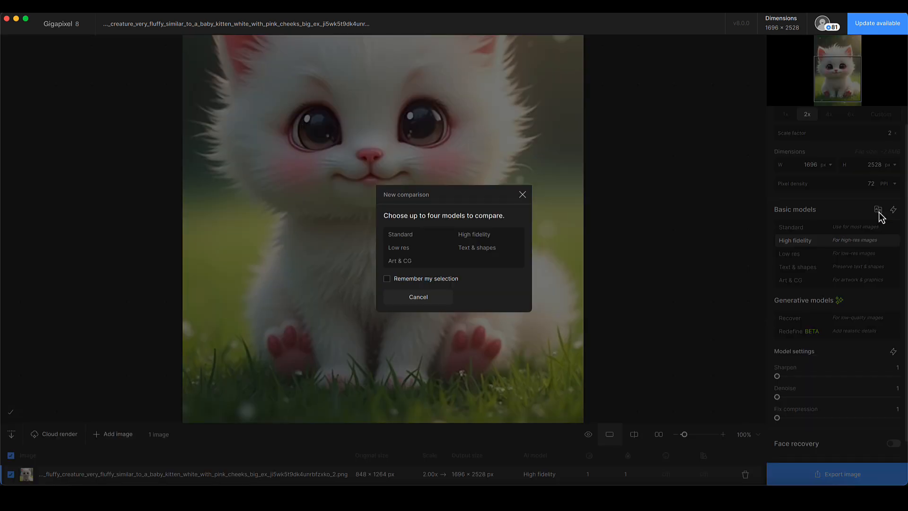
click(399, 238)
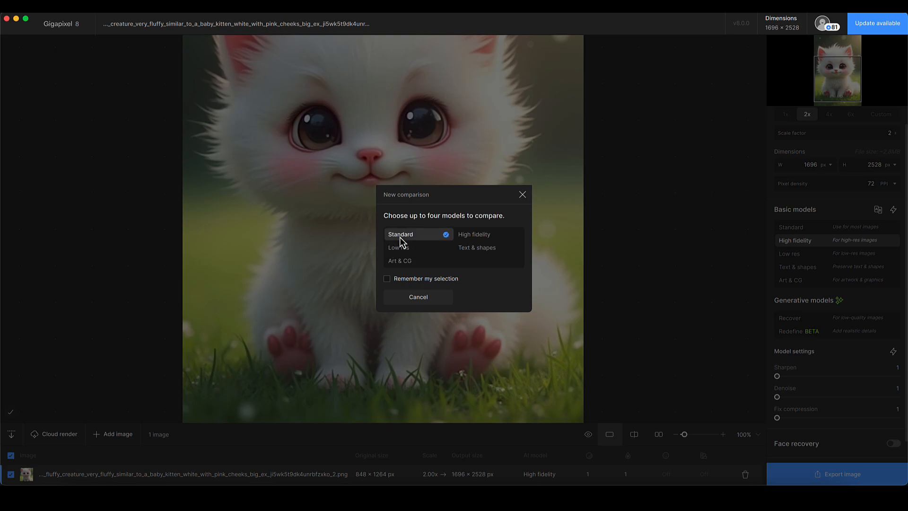
click(477, 236)
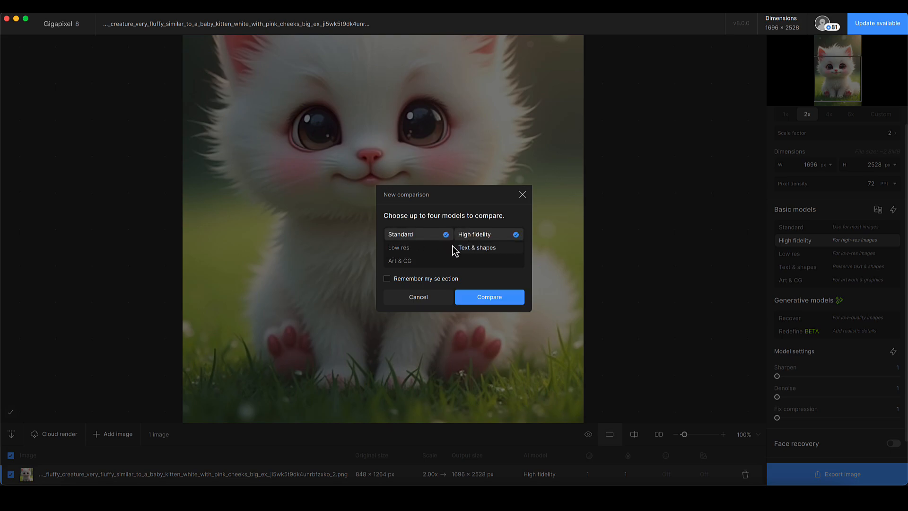
click(403, 251)
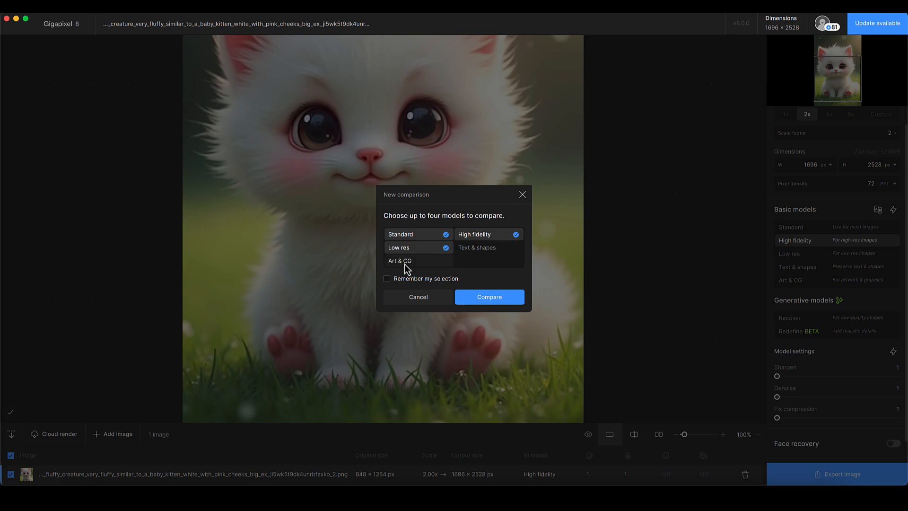
click(404, 264)
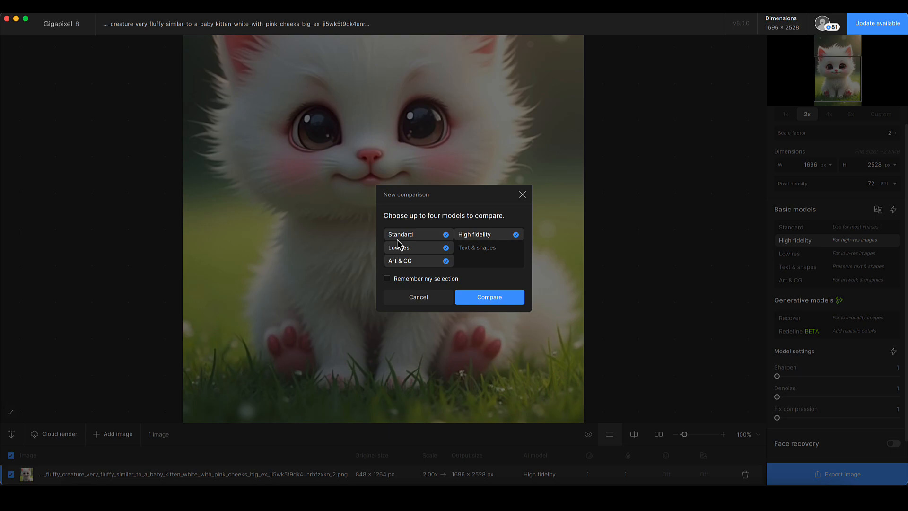
click(486, 299)
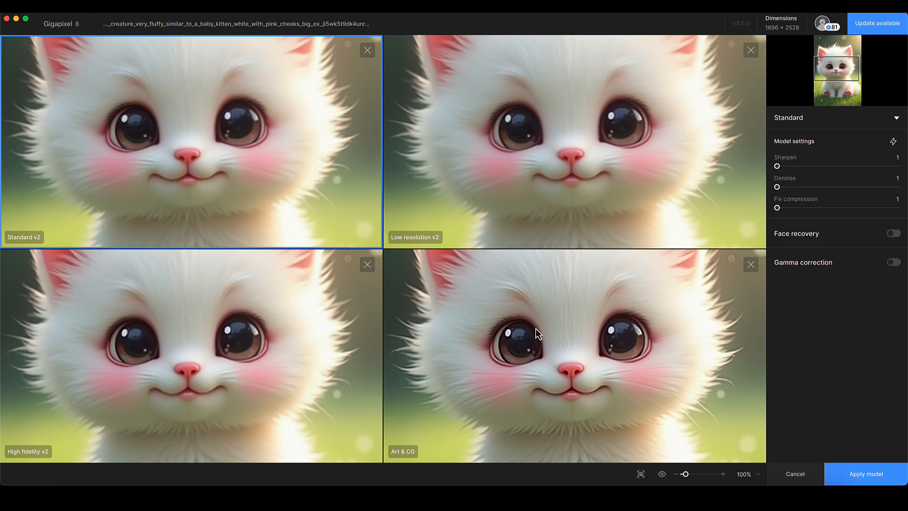
Examine the kitten's ears and face across the four model previews at 67% zoom.
drag(538, 325, 568, 408)
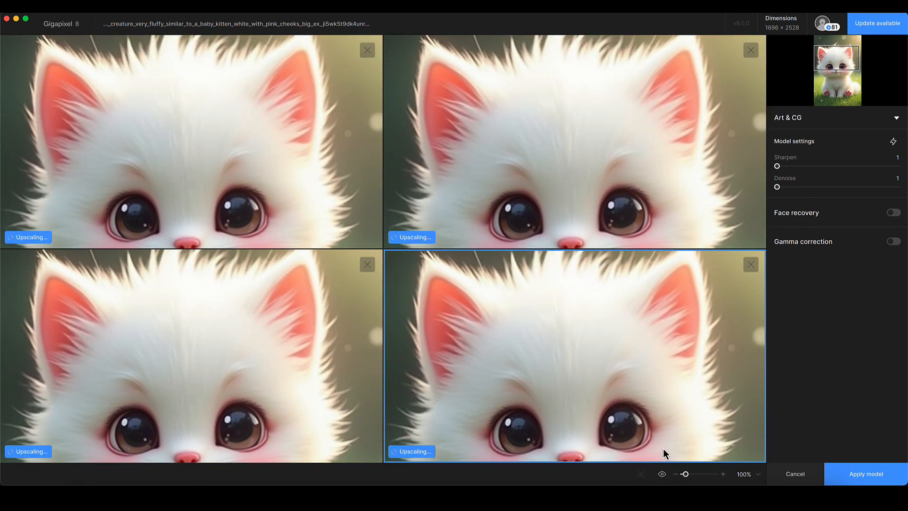
click(758, 475)
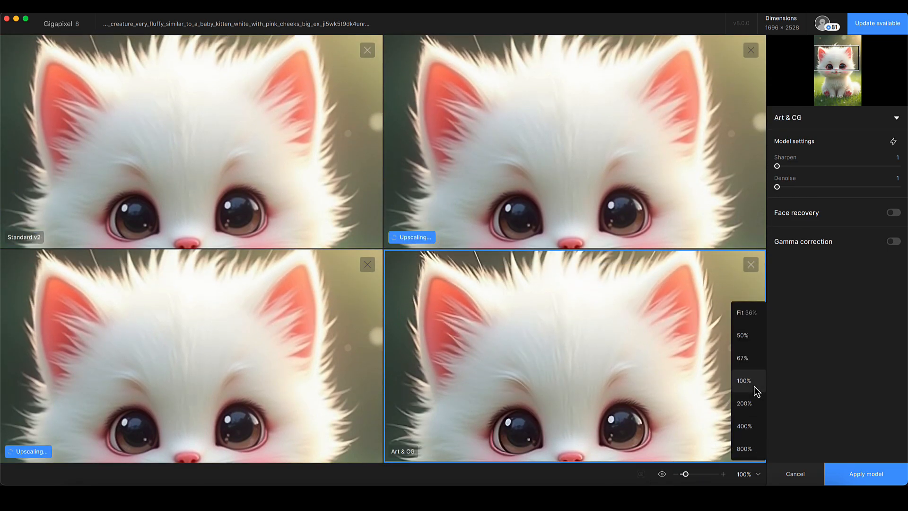
click(748, 365)
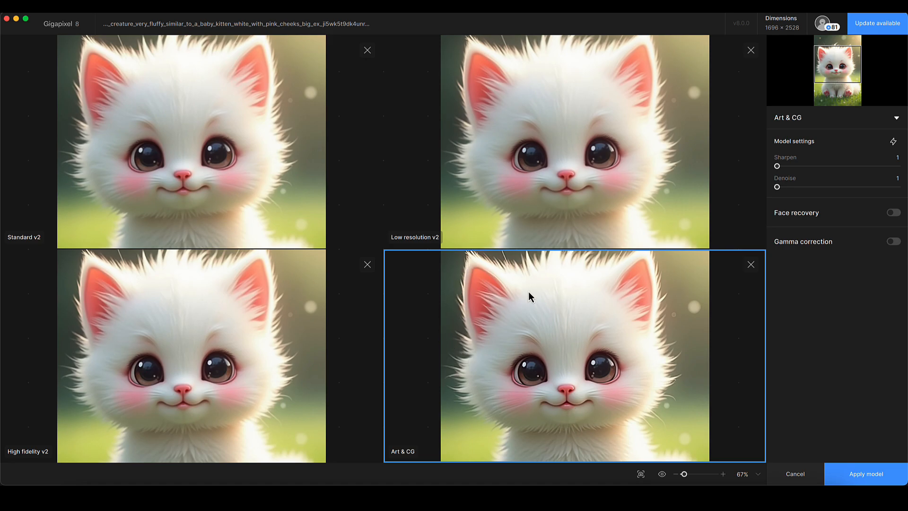
drag(528, 292, 531, 311)
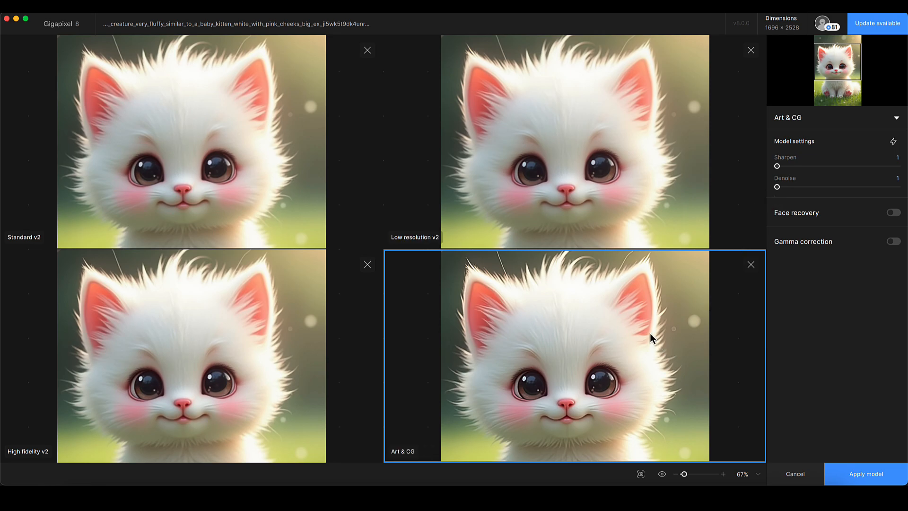
Remove Art & CG from the comparison, inspect the remaining previews at 100%, and apply the High fidelity model.
click(750, 265)
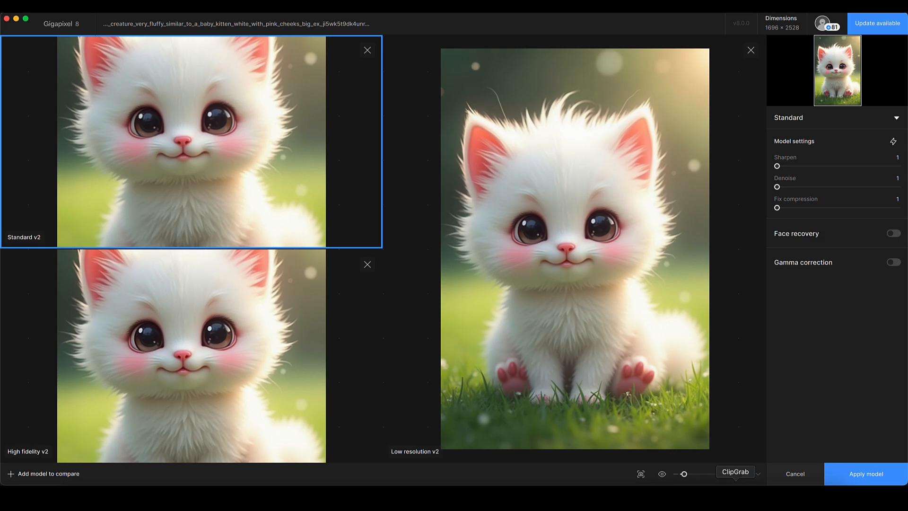
click(757, 475)
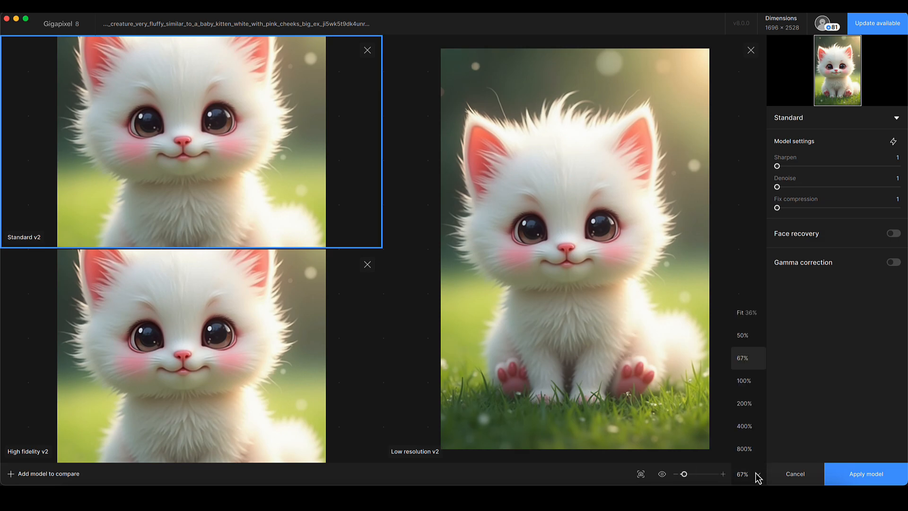
click(750, 390)
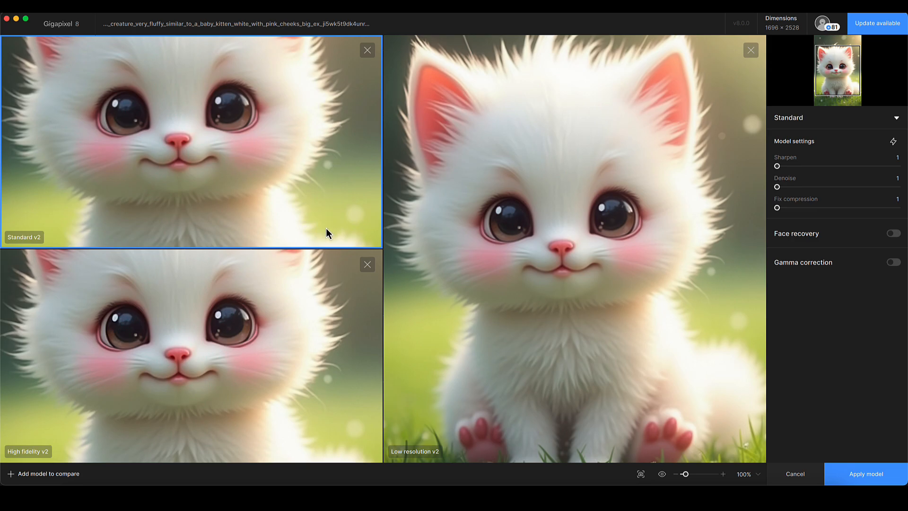
click(309, 305)
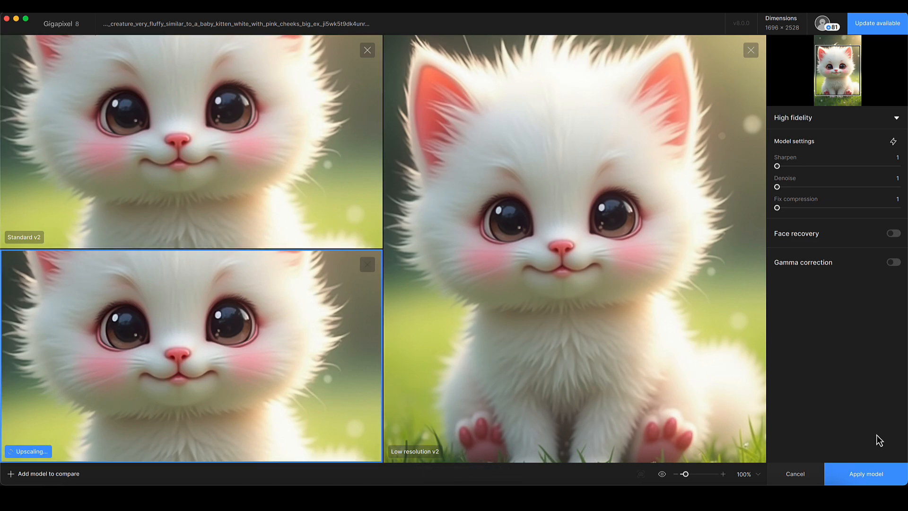
click(877, 473)
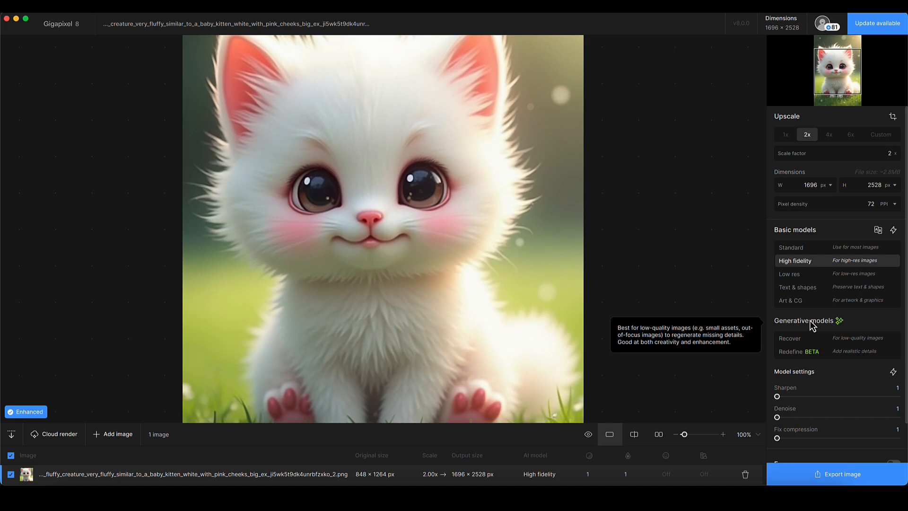
Set the High fidelity model's Sharpen value to 48 and increase Fix compression.
scroll(811, 326, down, 2)
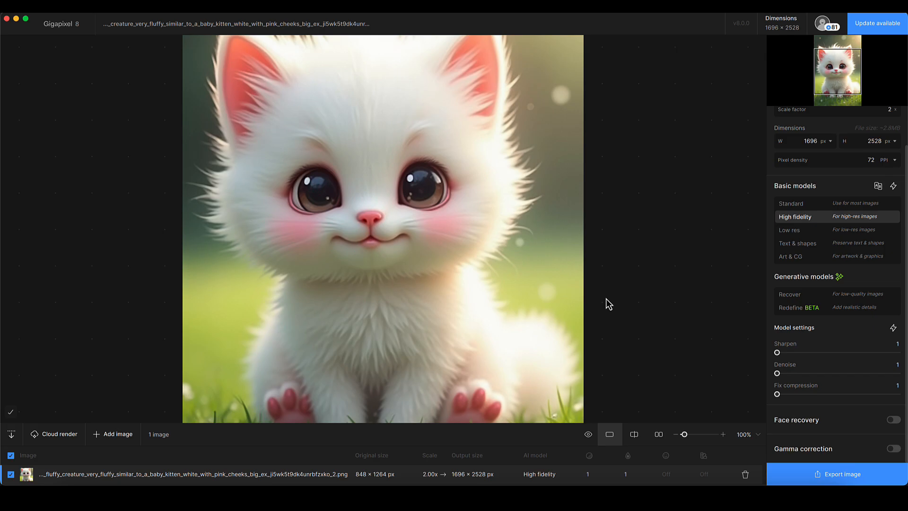
drag(779, 353, 844, 354)
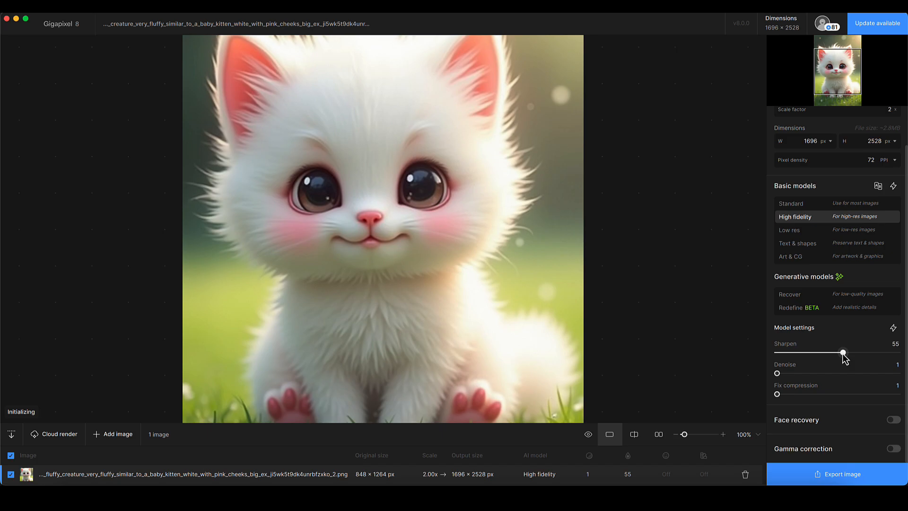
drag(508, 190, 511, 263)
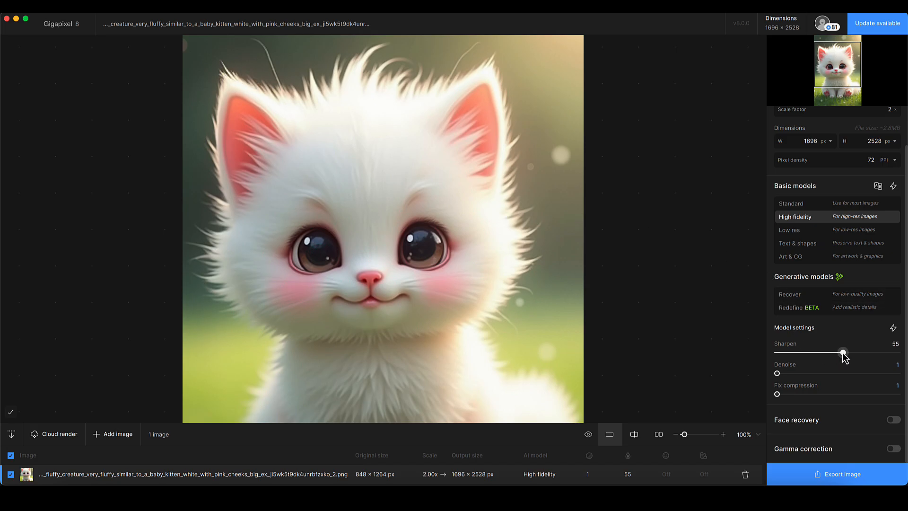
drag(842, 353, 835, 353)
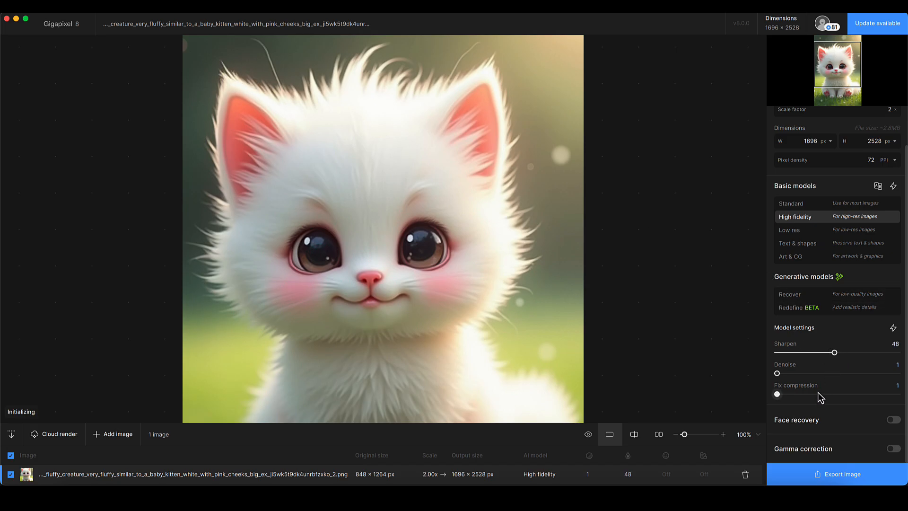
drag(777, 395, 823, 394)
mouse_move(826, 422)
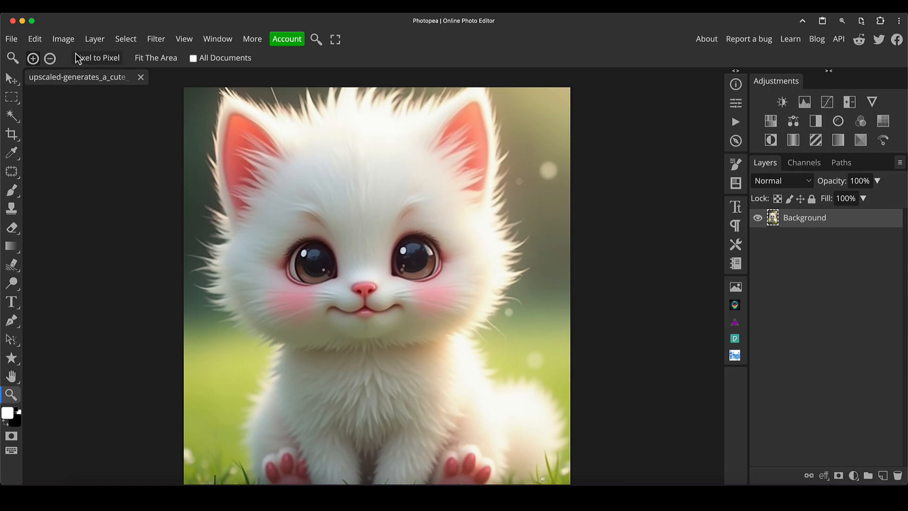
Switch to Photopea and check the upscaled kitten image's pixel dimensions and DPI without changing them.
click(68, 40)
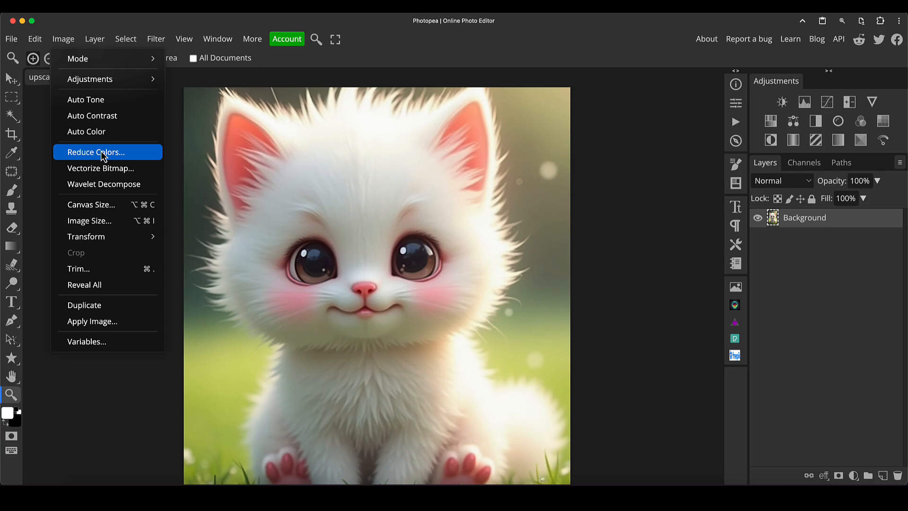
click(116, 229)
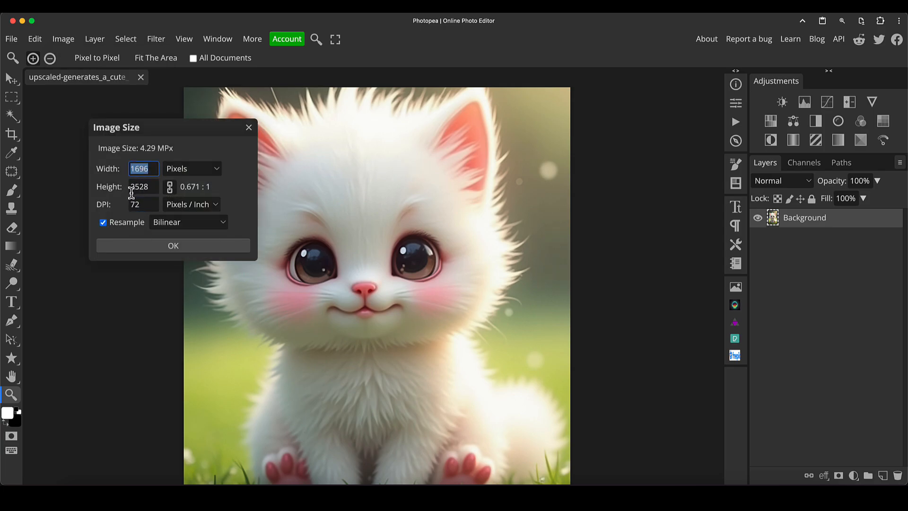
click(249, 128)
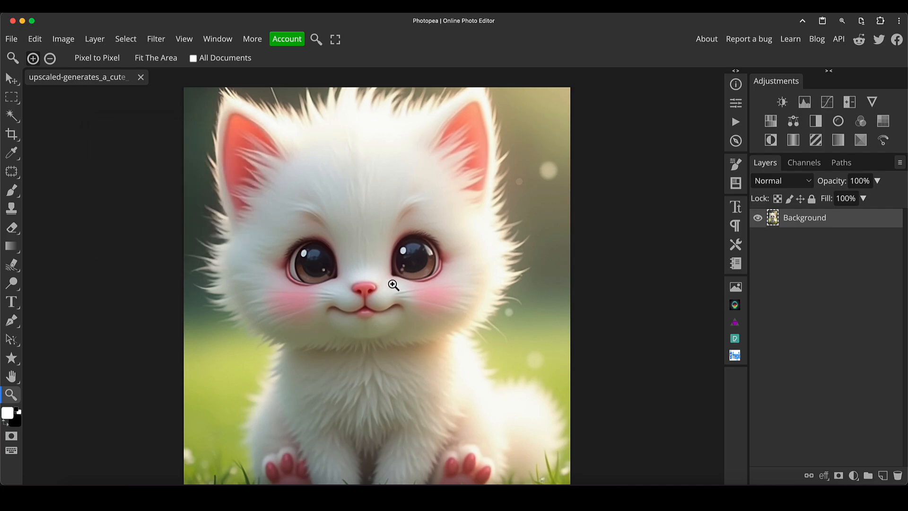
Duplicate the Background layer of the upscaled kitten image.
scroll(393, 285, down, 2)
scroll(393, 285, up, 1)
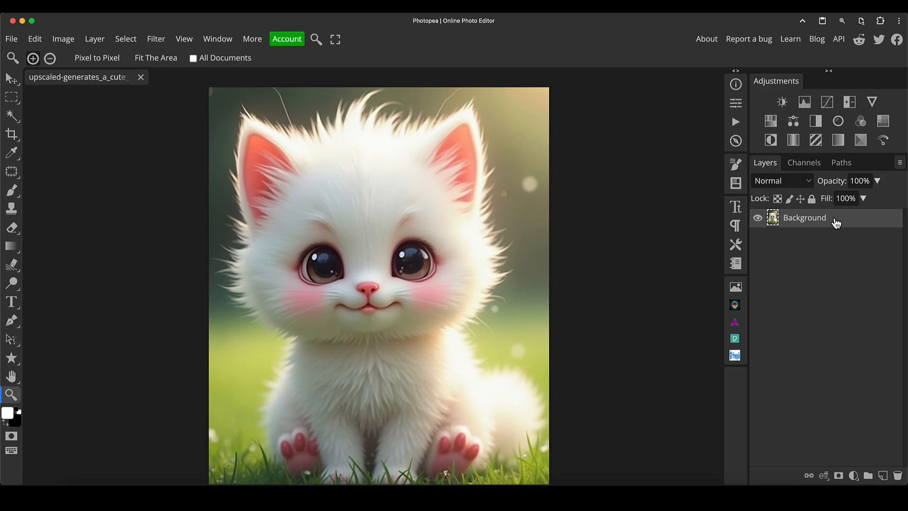
key(ctrl+j)
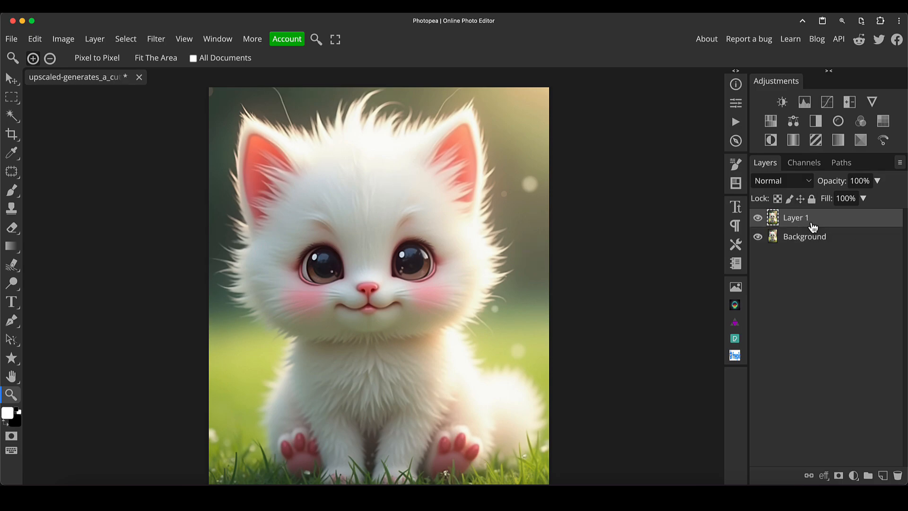
Apply Unsharp Mask to the duplicated kitten layer with the amount at 192% and the radius at 2.5 px.
click(162, 44)
mouse_move(203, 283)
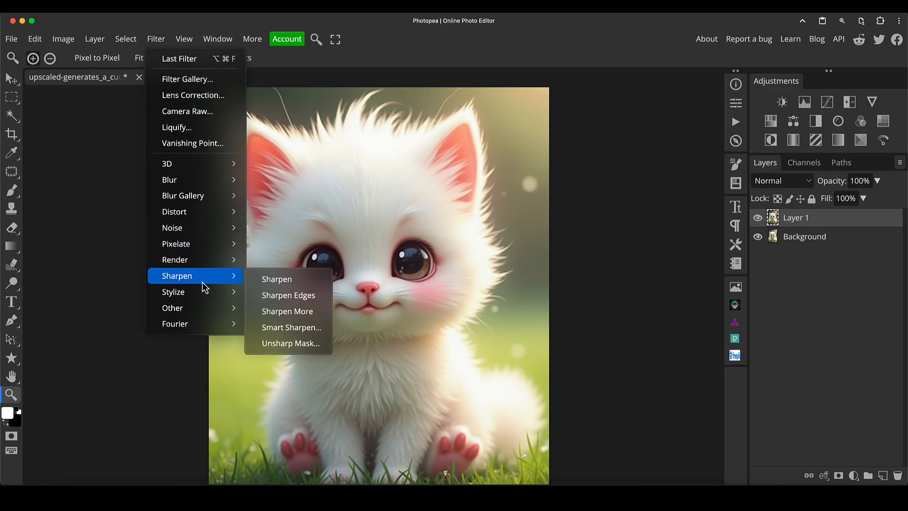
click(282, 344)
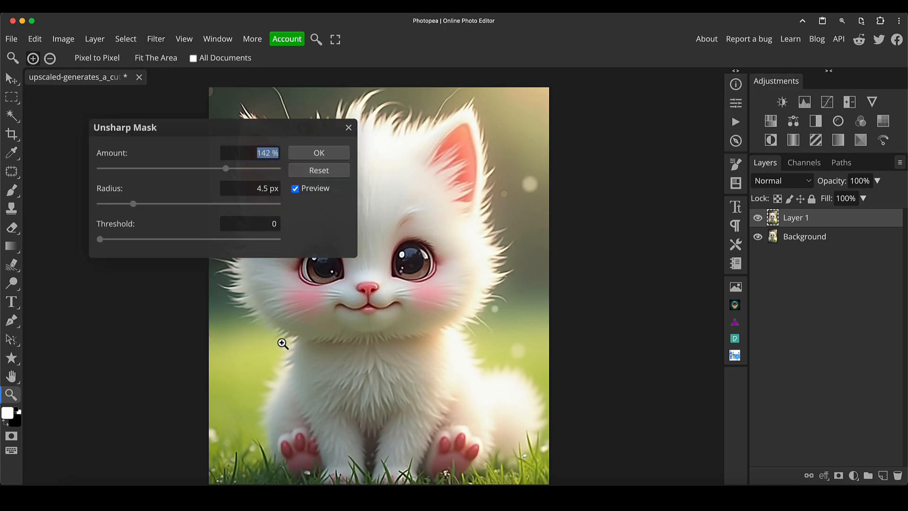
drag(237, 136, 616, 127)
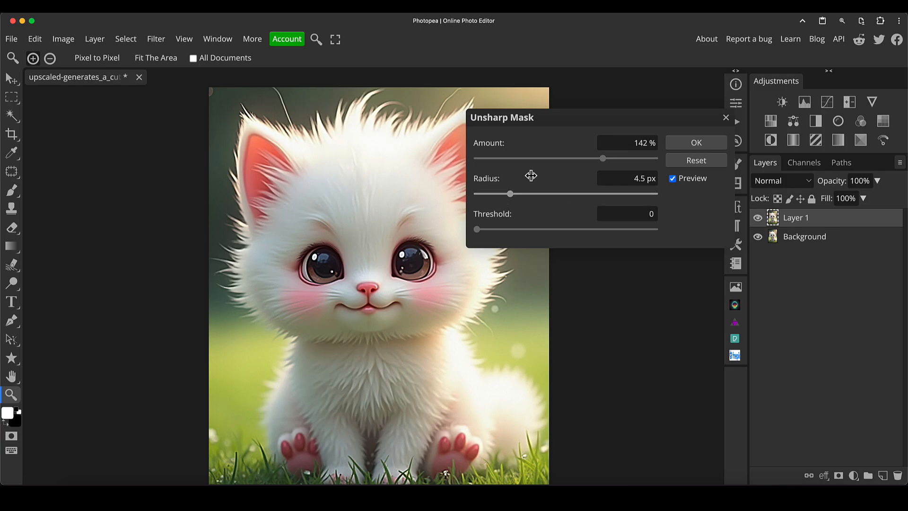
click(551, 159)
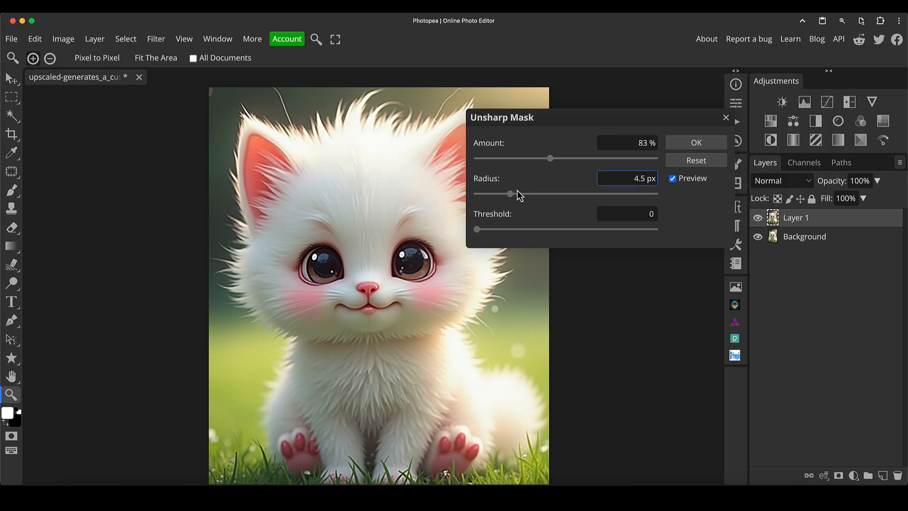
drag(512, 194, 483, 204)
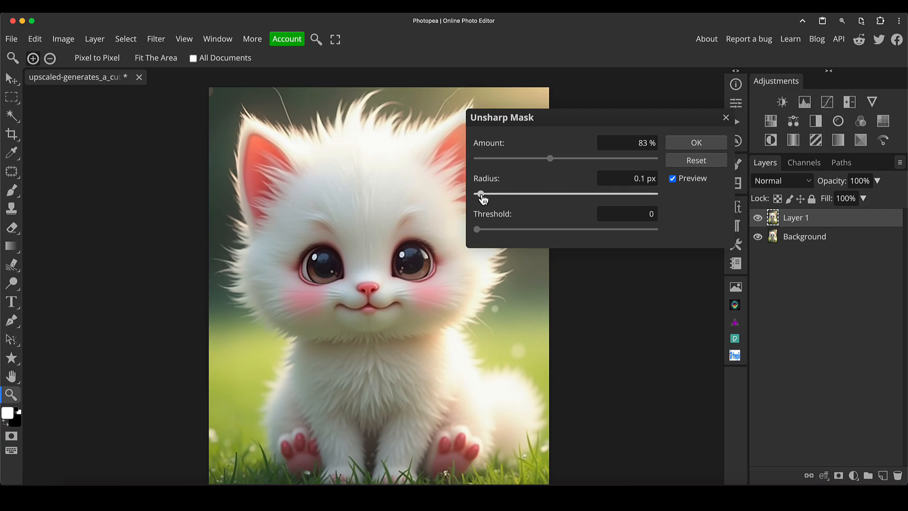
drag(550, 159, 650, 164)
drag(484, 198, 498, 199)
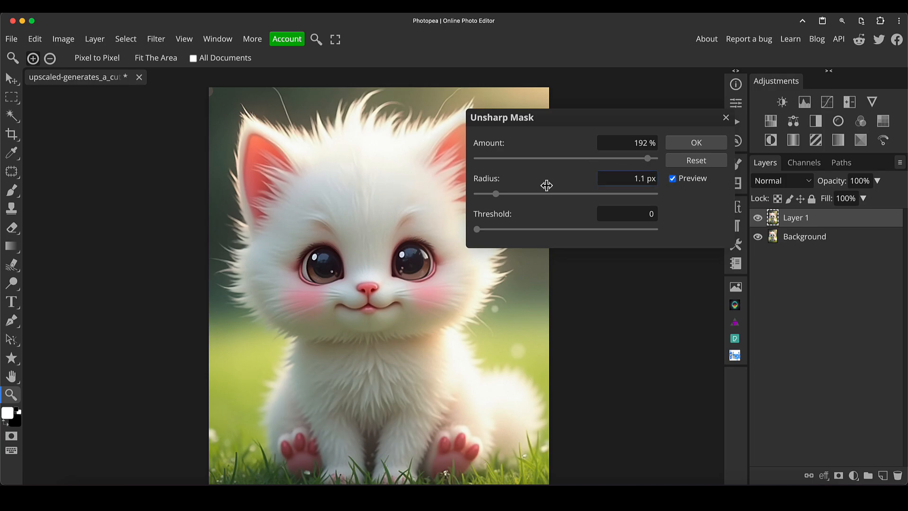
click(515, 194)
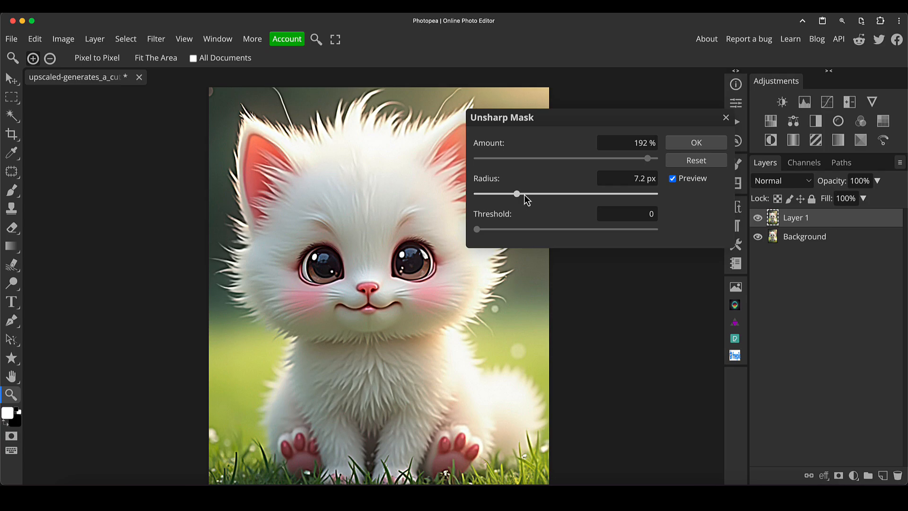
drag(517, 194, 506, 198)
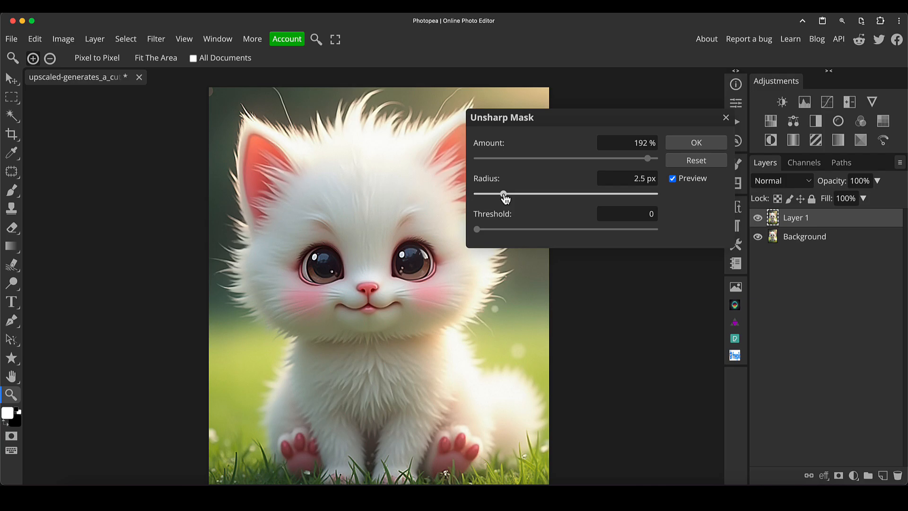
click(687, 144)
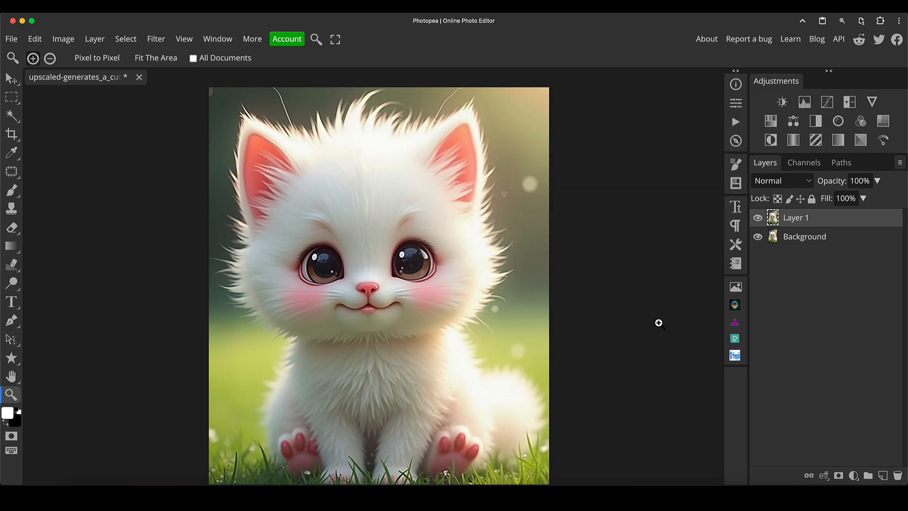
Compare the image with and without the sharpened layer, and add a layer mask to it inverted to black.
click(758, 219)
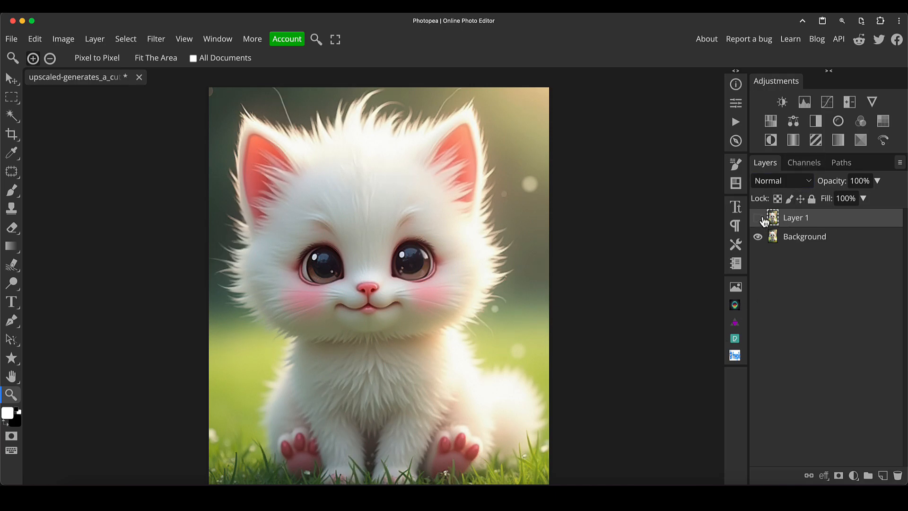
click(759, 220)
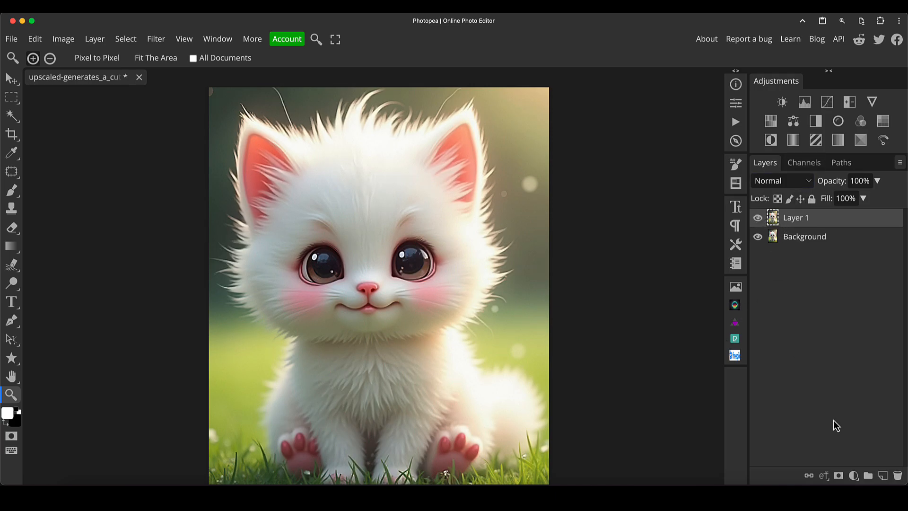
click(840, 475)
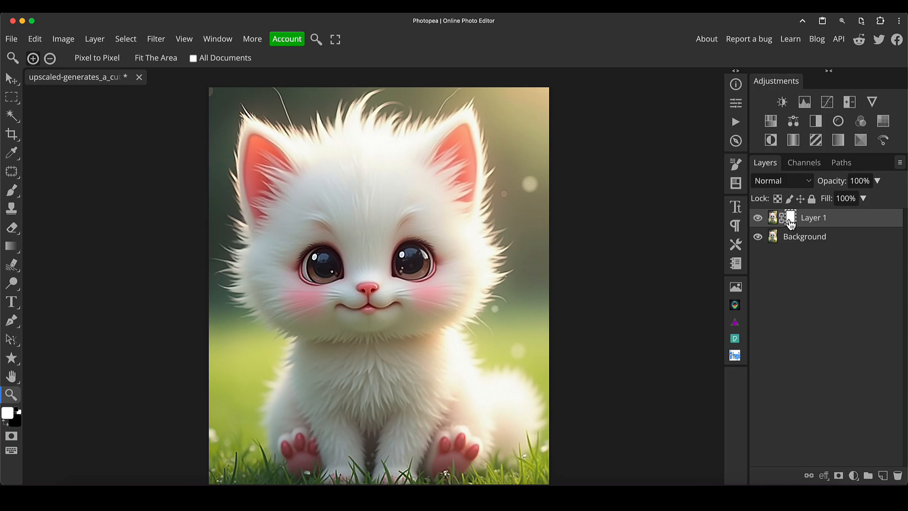
key(ctrl+i)
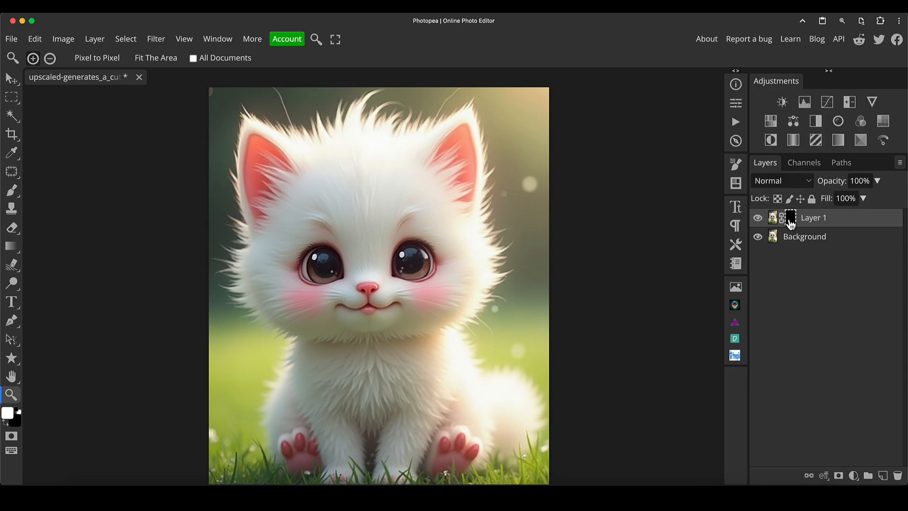
Paint white over both of the kitten's eyes on Layer 1's mask with the Brush tool.
key(b)
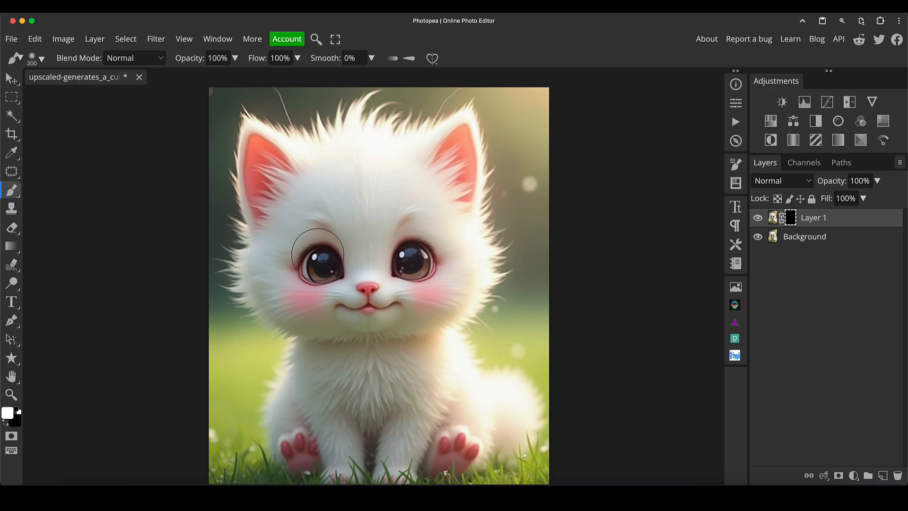
right_click(318, 255)
mouse_move(426, 308)
mouse_down()
mouse_move(401, 311)
mouse_move(294, 243)
mouse_move(306, 270)
mouse_move(320, 275)
mouse_move(310, 267)
mouse_move(329, 260)
mouse_up()
mouse_move(416, 274)
mouse_down()
mouse_move(410, 257)
mouse_move(424, 267)
mouse_move(414, 260)
mouse_move(368, 288)
mouse_up()
Reduce the brush to about 125–150 px and paint white on the mask over the kitten's nose and mouth.
key(bracketleft)
key(bracketleft)
key(bracketleft)
key(bracketleft)
key(bracketleft)
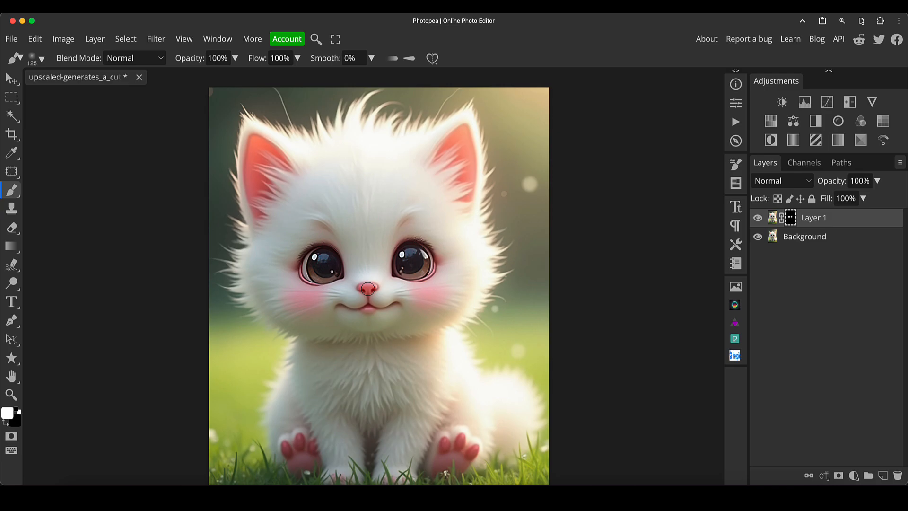
key(bracketleft)
key(bracketright)
key(bracketright)
key(bracketright)
Compare the kitten with and without the masked sharpening layer, viewing both the full image and the enlarged face.
click(758, 218)
click(758, 218)
click(759, 220)
click(759, 220)
key(super+minus)
click(759, 220)
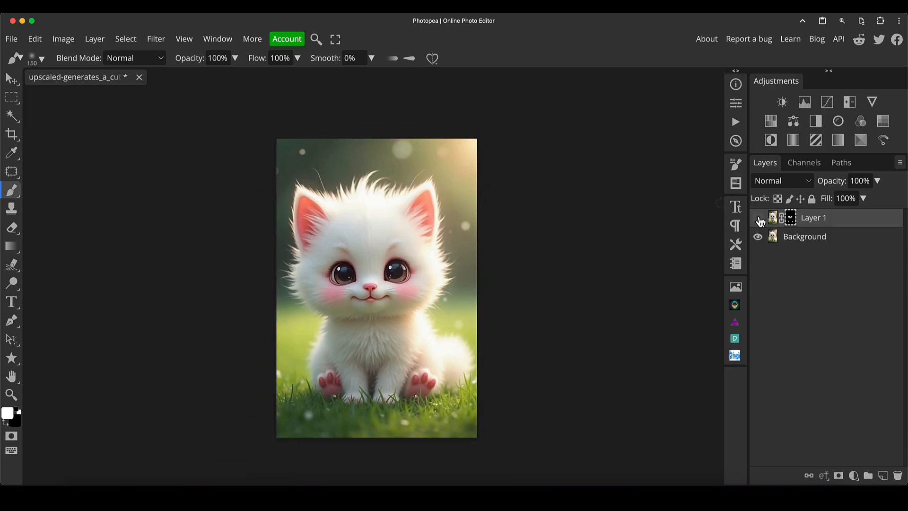
click(759, 220)
key(z)
click(351, 293)
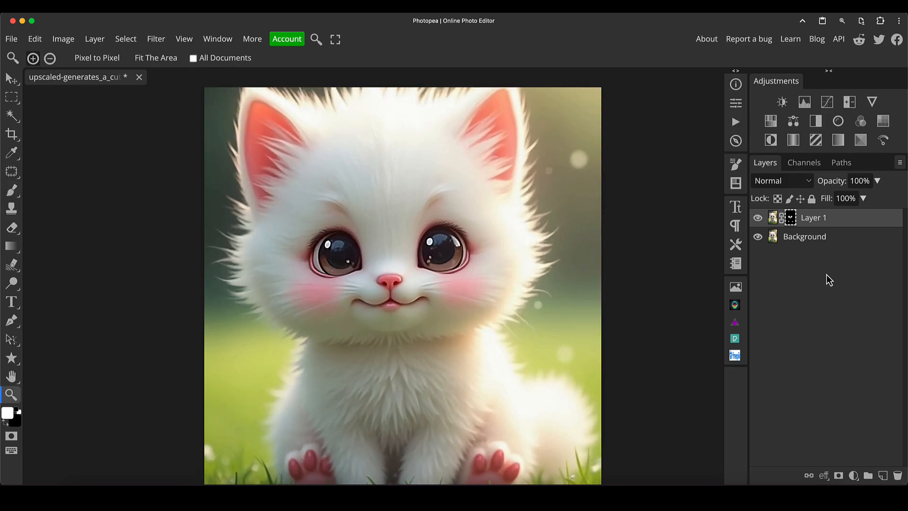